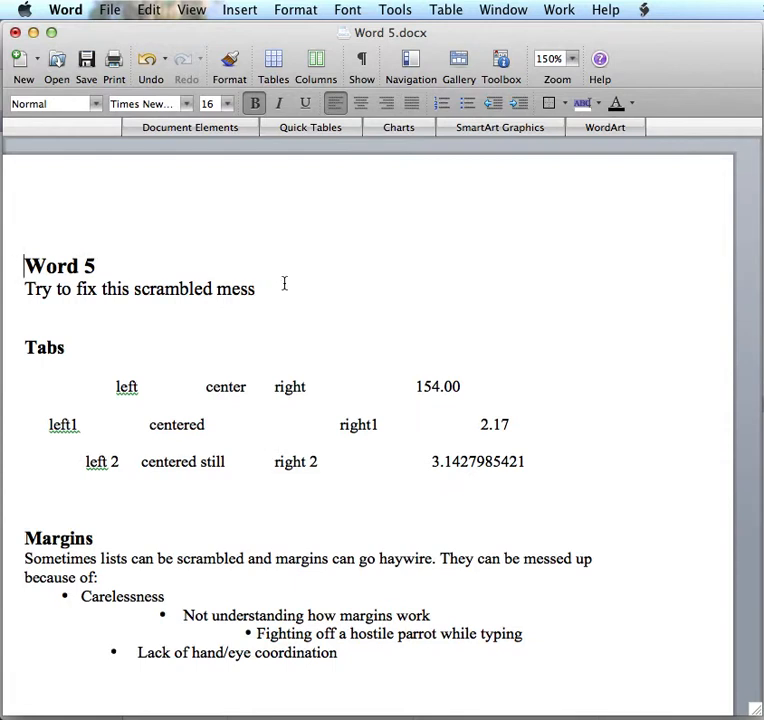
Display the ruler and the nonprinting characters, and delete the extra space in the "Word 5" heading
click(186, 9)
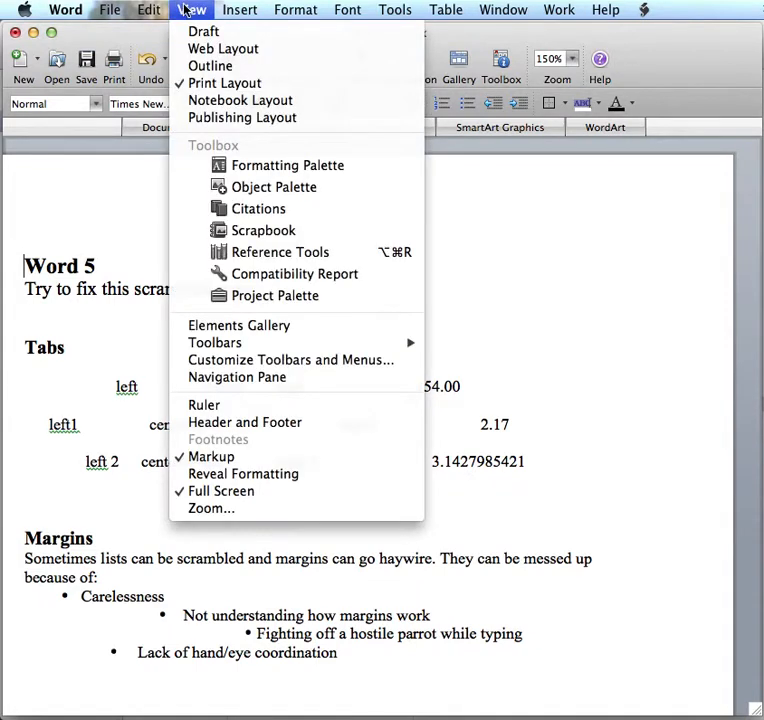
click(206, 406)
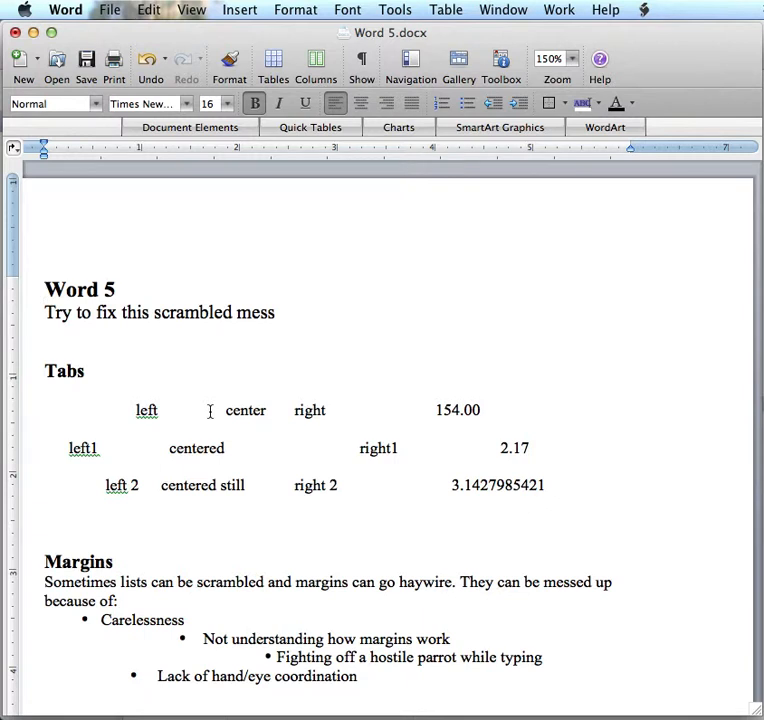
click(362, 61)
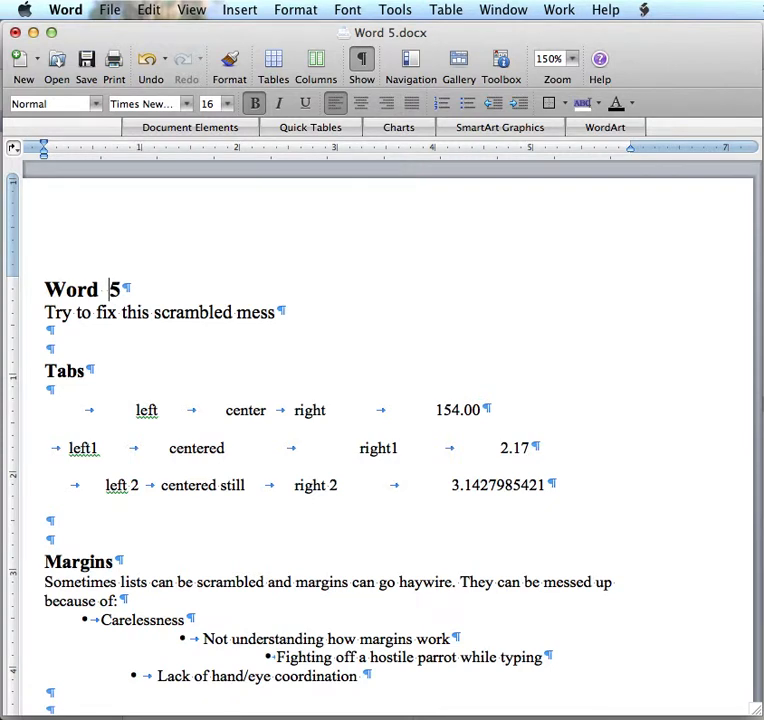
key(BackSpace)
Move the left tab stop of the first row under the Tabs heading to the 0.5-inch mark
click(131, 411)
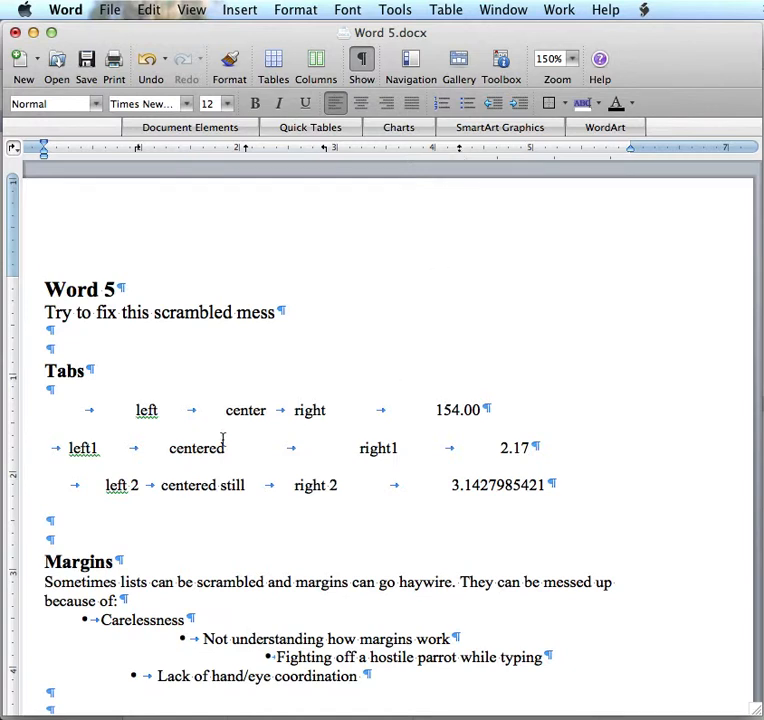
scroll(213, 455, down, 1)
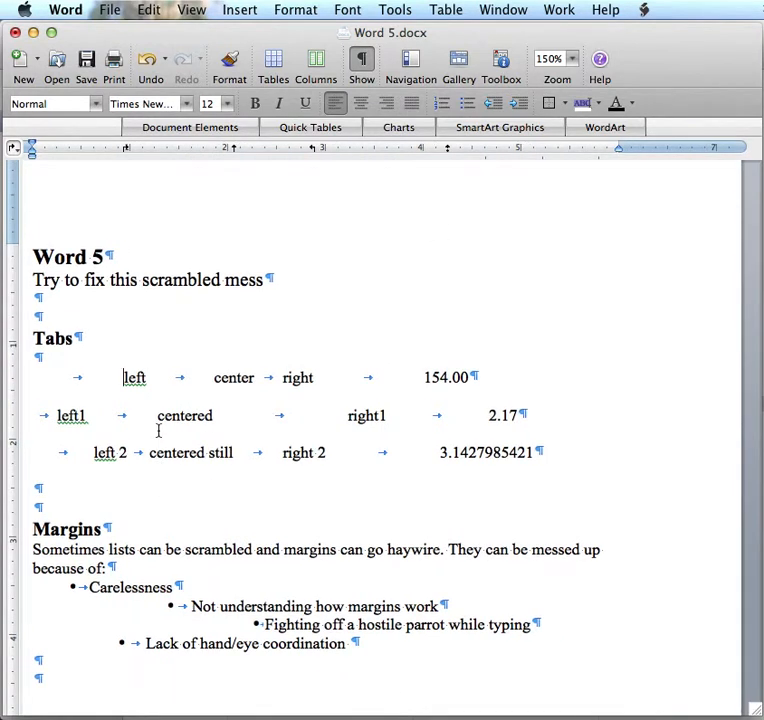
scroll(158, 430, left, 3)
scroll(158, 430, up, 1)
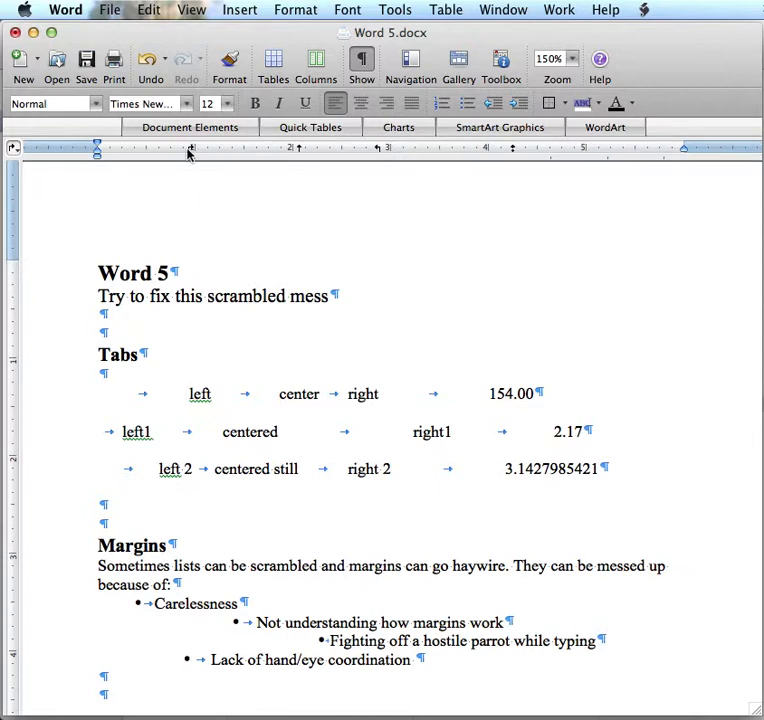
drag(189, 151, 148, 162)
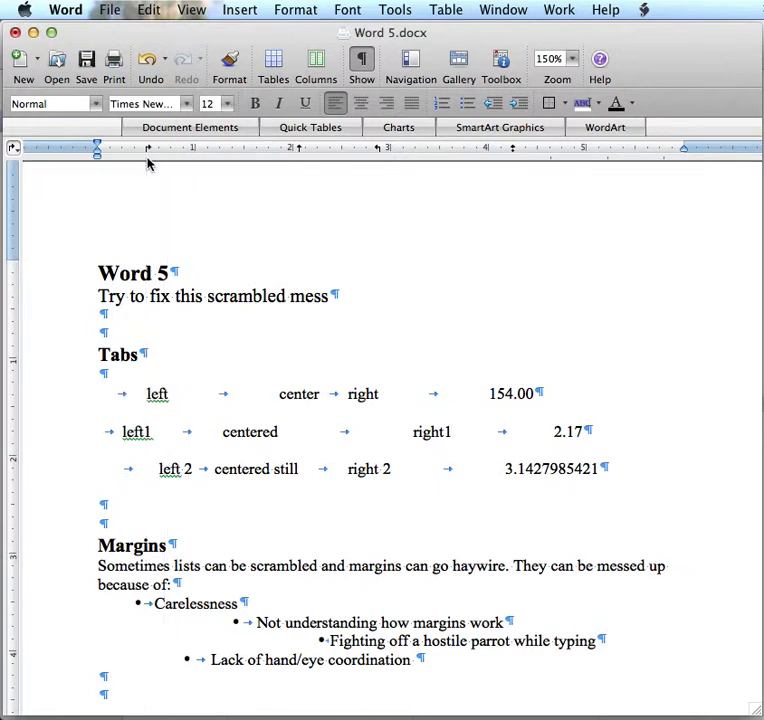
Move the left tab stops of the "left1" and "left 2" rows to 0.5 inch, in line with the first row
click(119, 435)
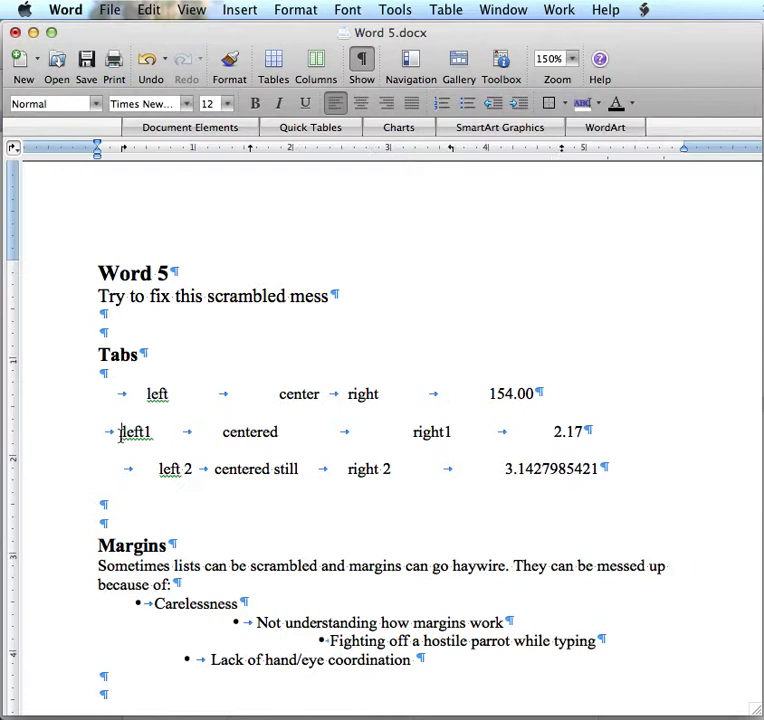
double_click(124, 153)
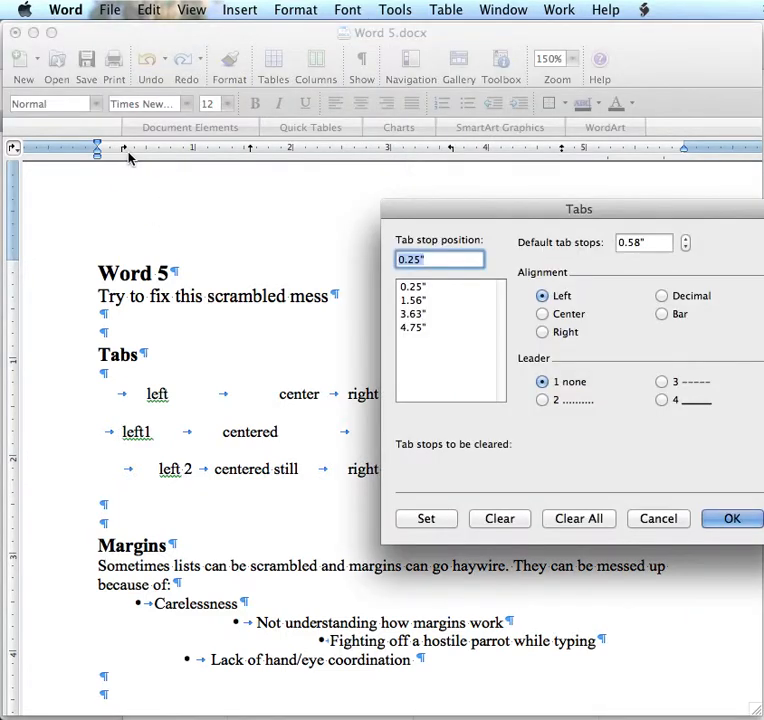
click(658, 518)
drag(121, 152, 147, 153)
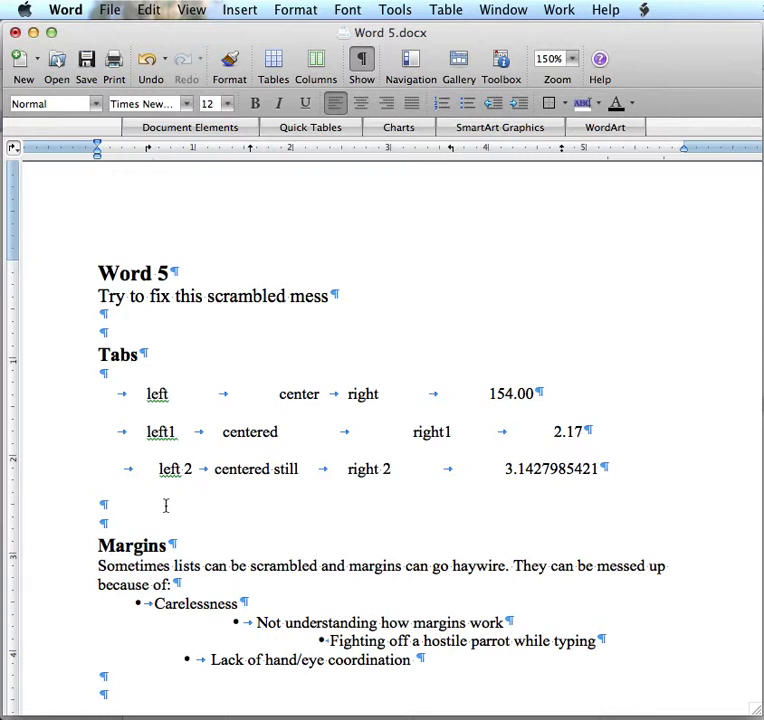
click(165, 469)
drag(160, 155, 147, 153)
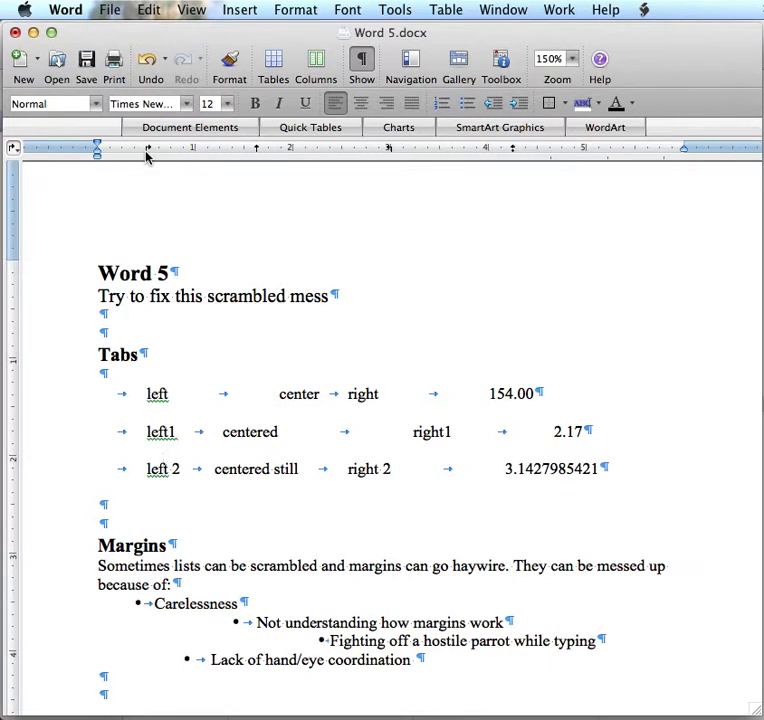
drag(147, 155, 147, 155)
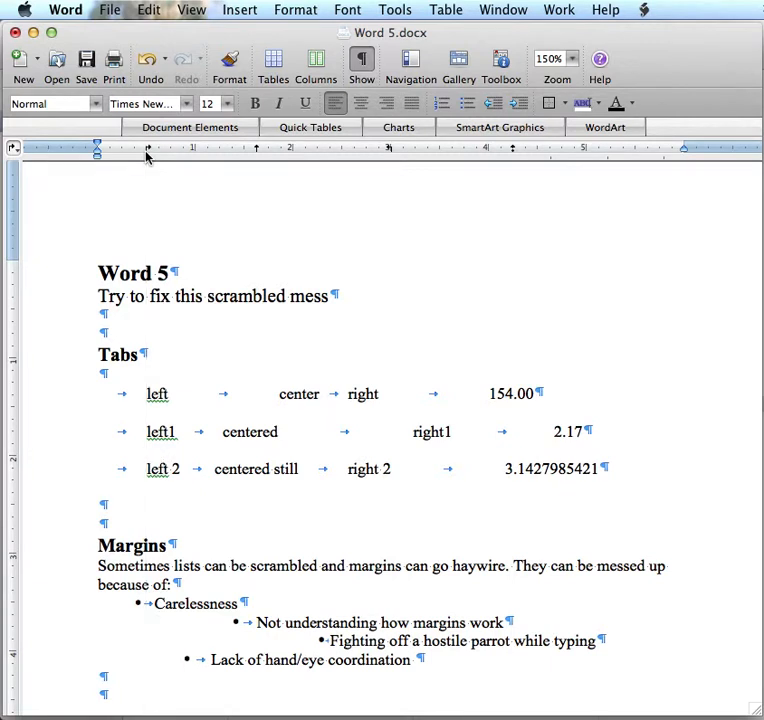
Move the center tab stops of all three tabbed rows to the 2-inch mark so the centered column lines up
click(293, 394)
drag(300, 152, 295, 152)
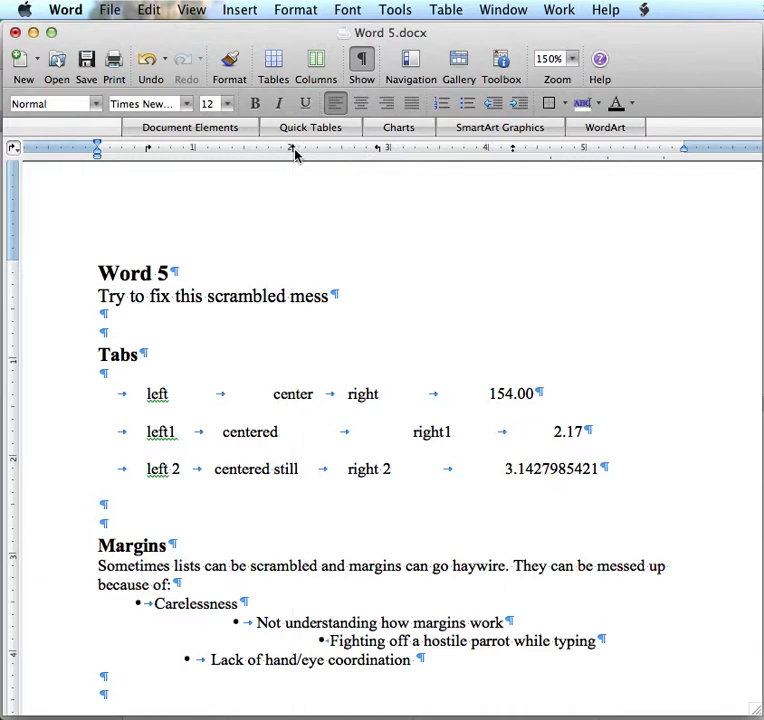
click(254, 431)
drag(251, 155, 291, 153)
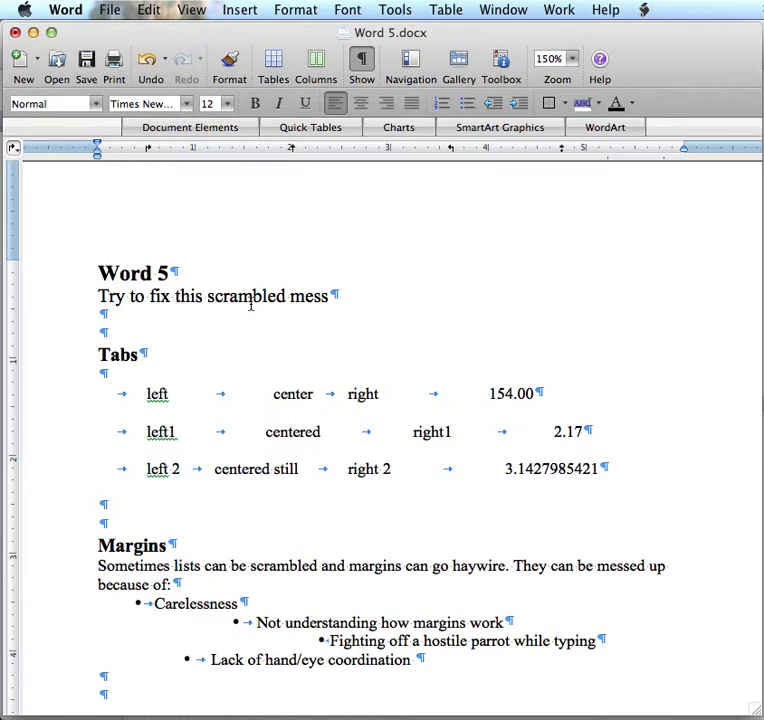
click(249, 468)
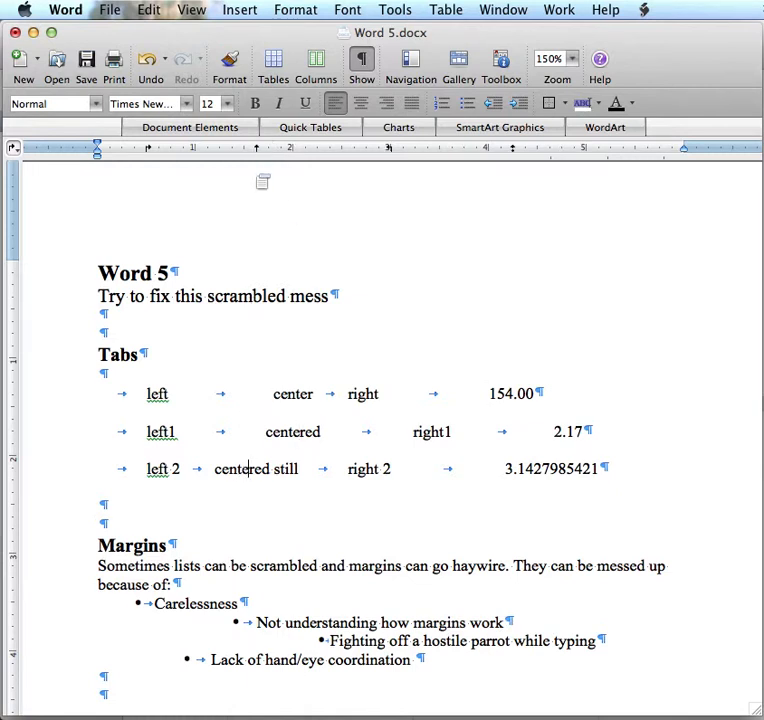
double_click(259, 152)
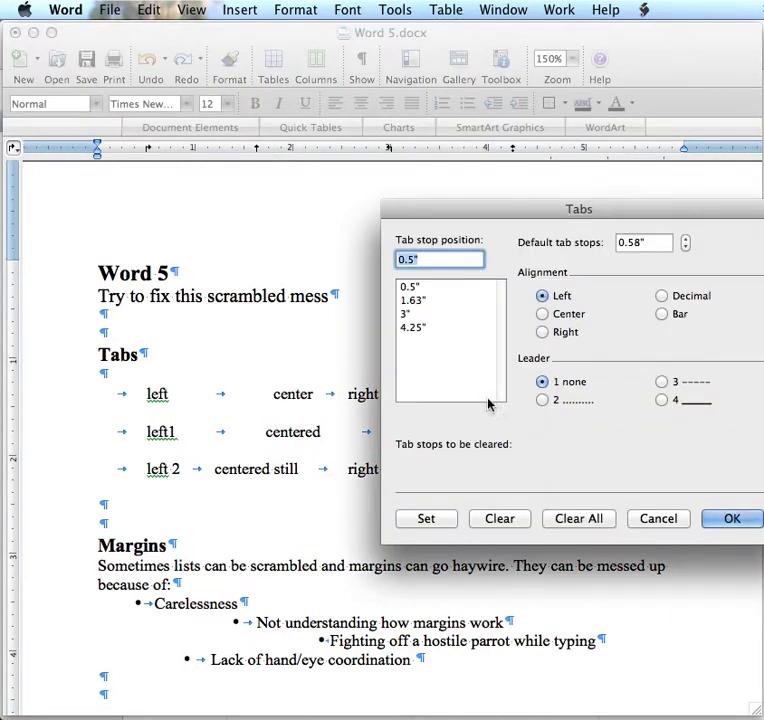
click(645, 518)
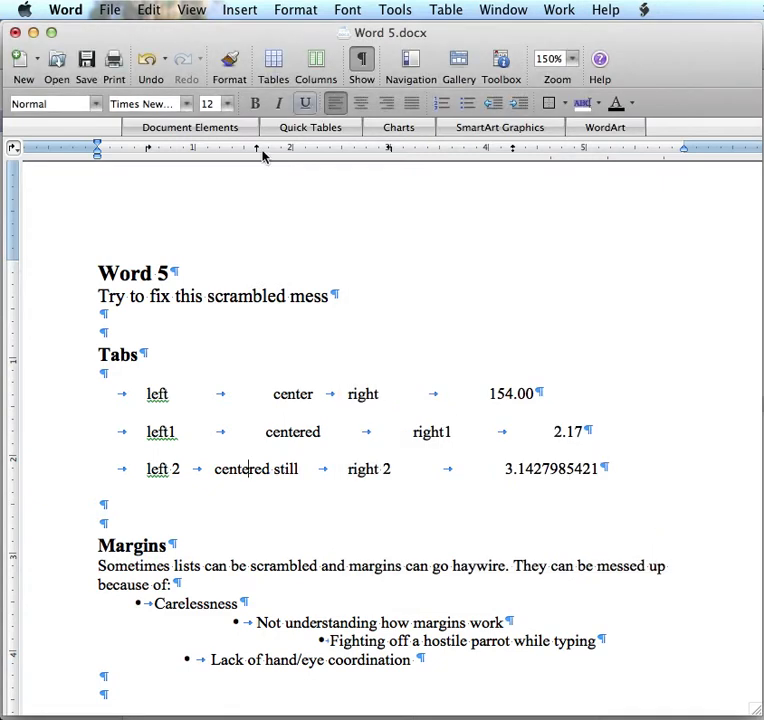
drag(257, 150, 293, 152)
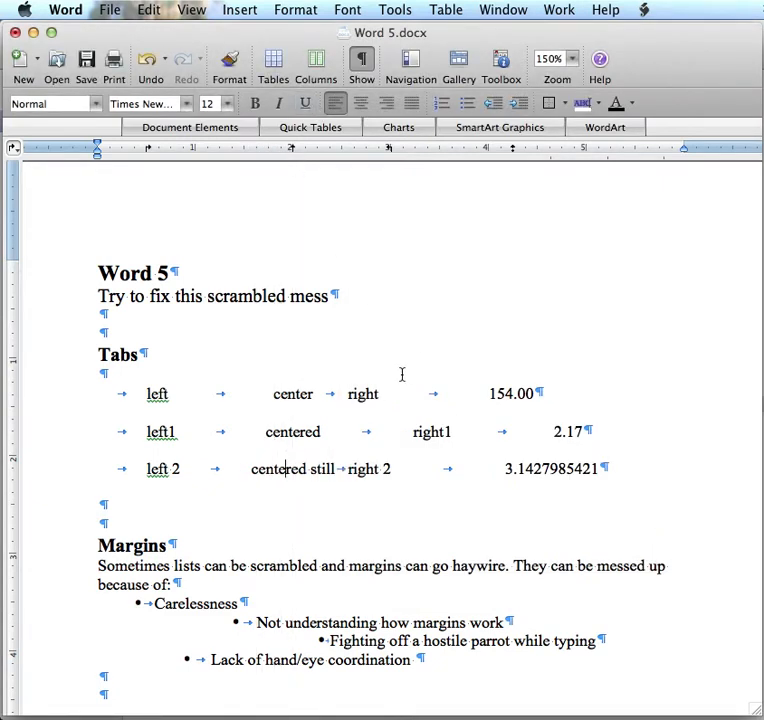
Move the right tab stops of all three rows to 3.5 inches and clear the stray left tab from the third row
click(373, 394)
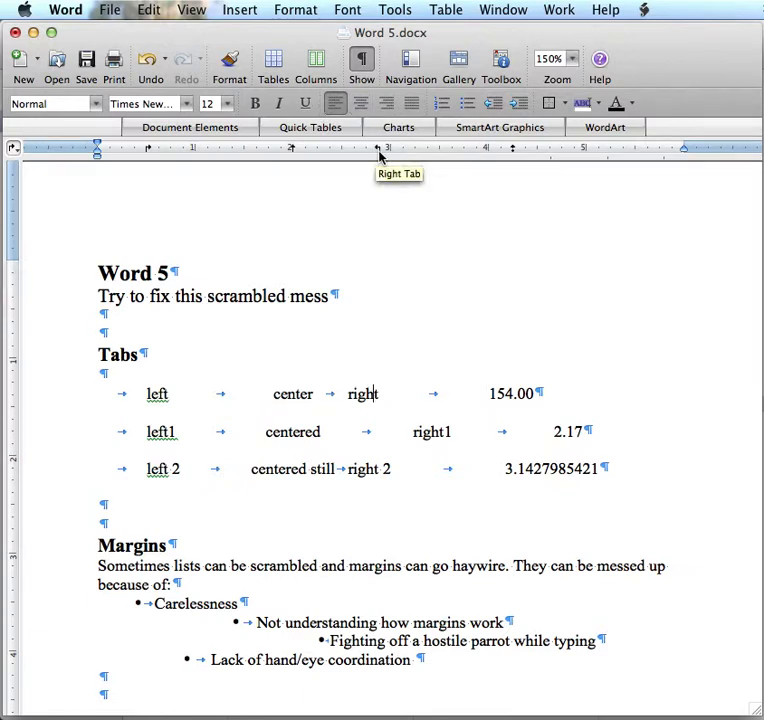
drag(378, 153, 440, 159)
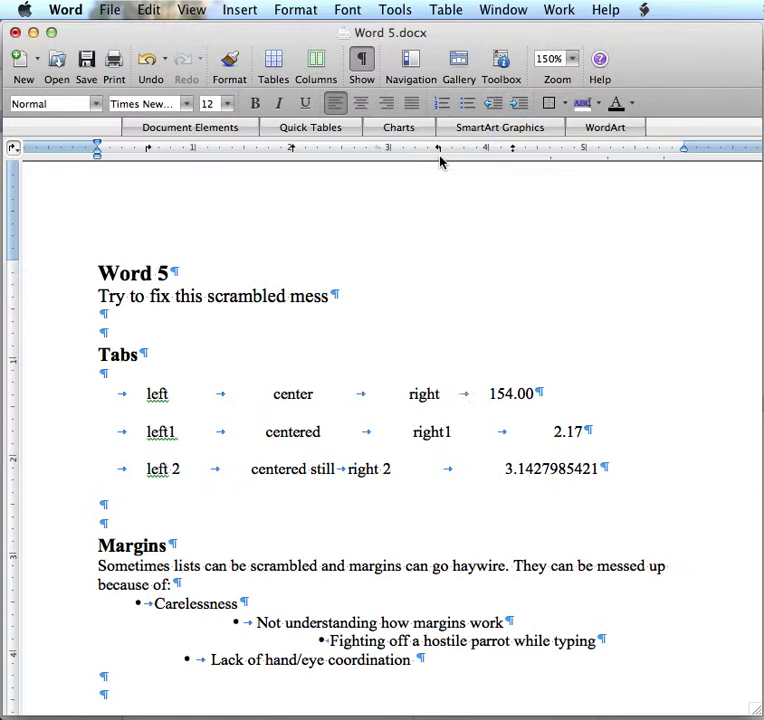
click(410, 434)
drag(451, 153, 439, 153)
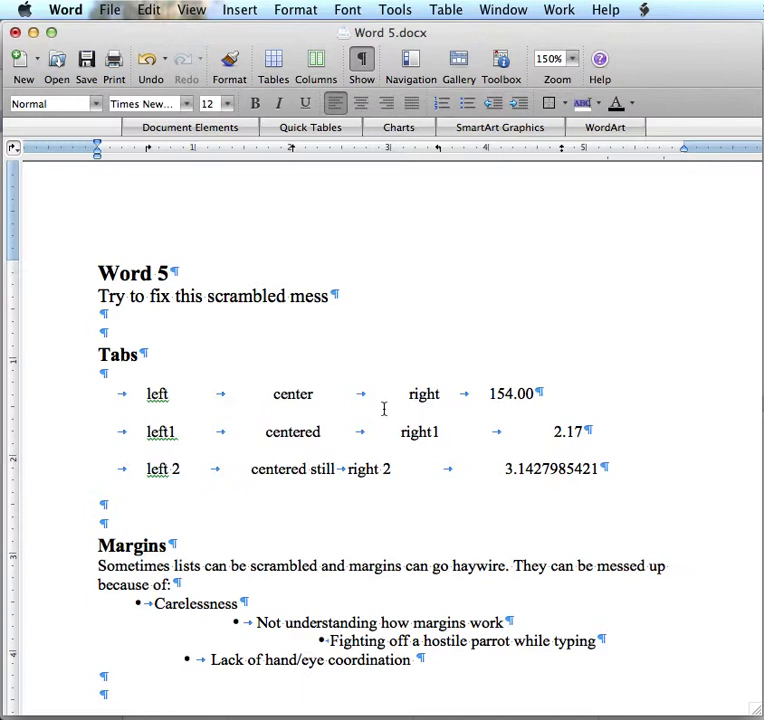
click(381, 469)
drag(392, 150, 437, 158)
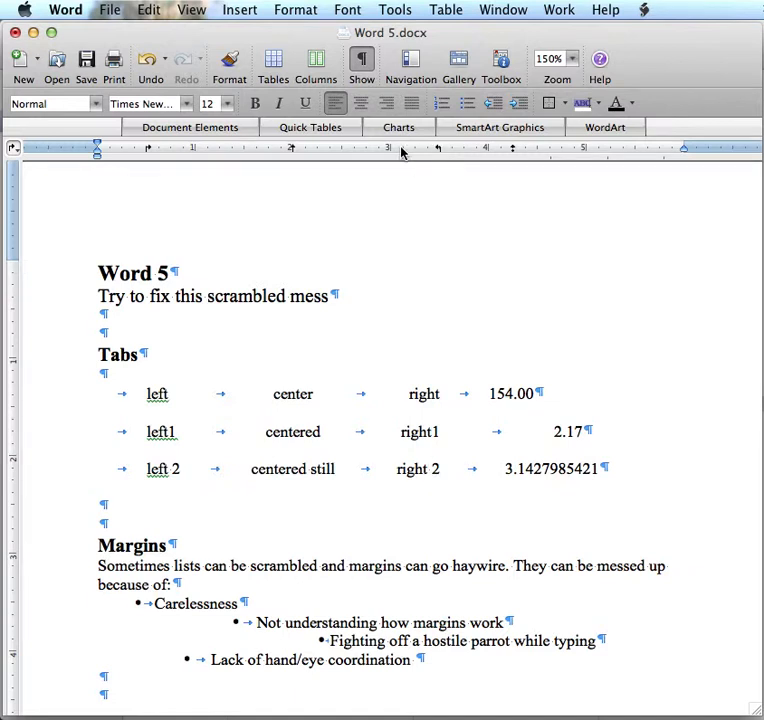
drag(398, 150, 404, 150)
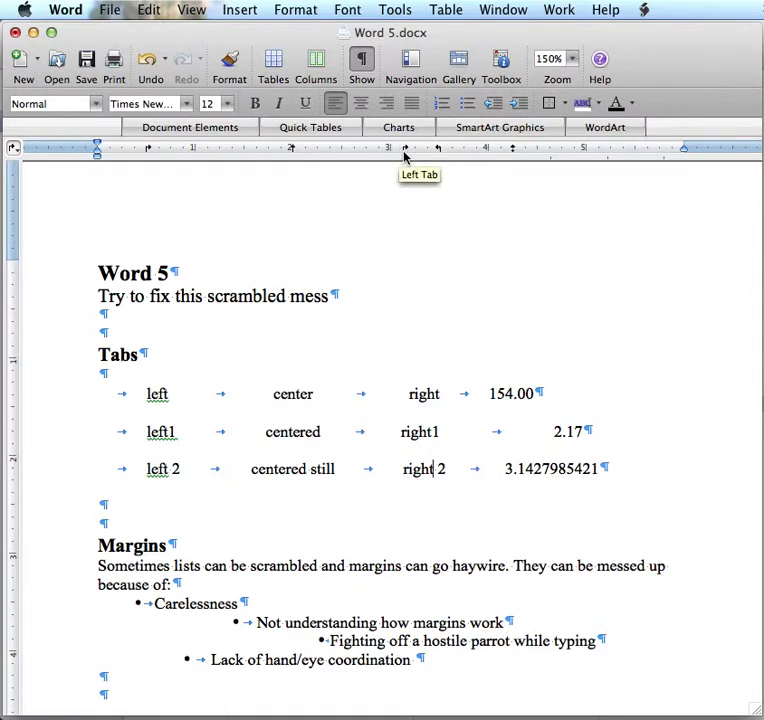
click(404, 152)
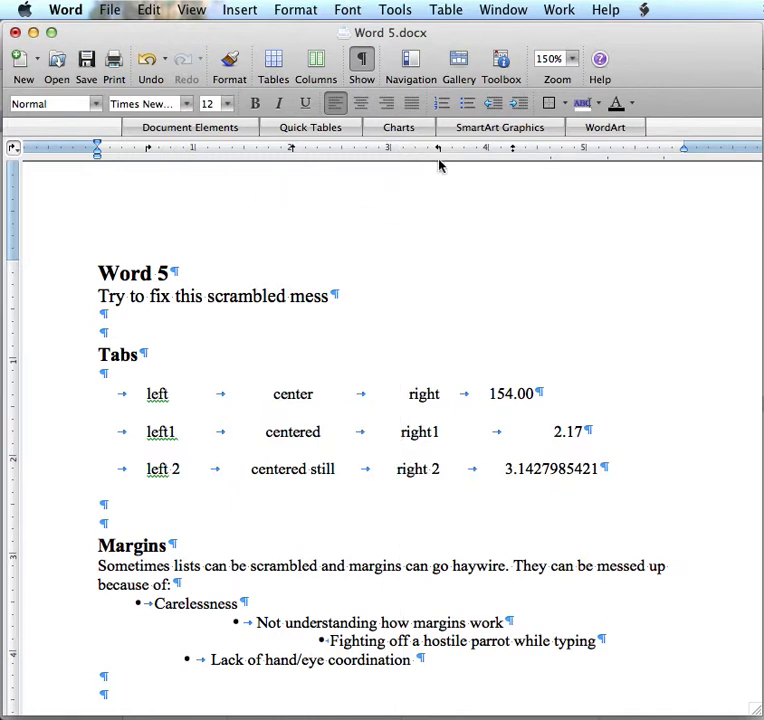
Move the decimal tab stops of all three rows to 4.5 inches so the numbers align on their decimal points
click(487, 393)
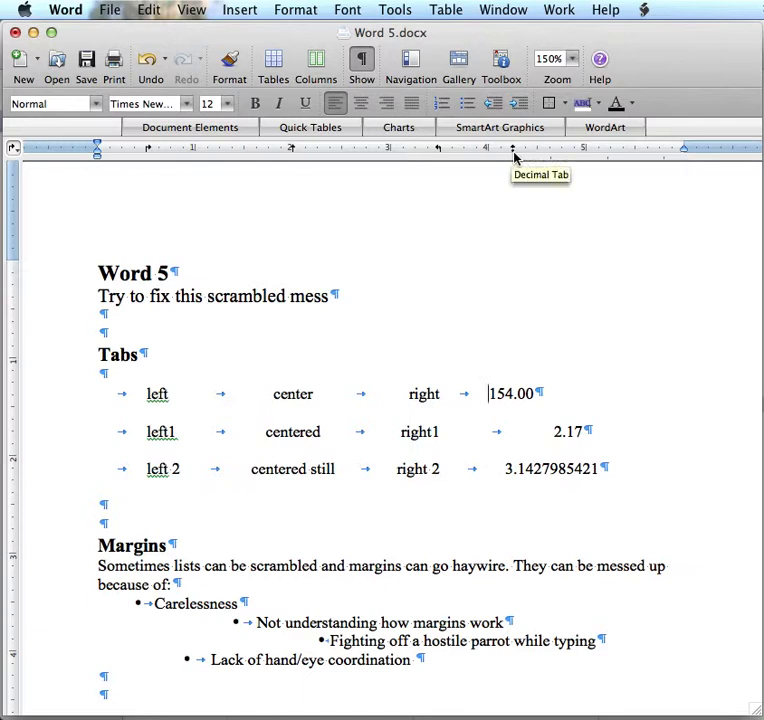
drag(513, 155, 537, 155)
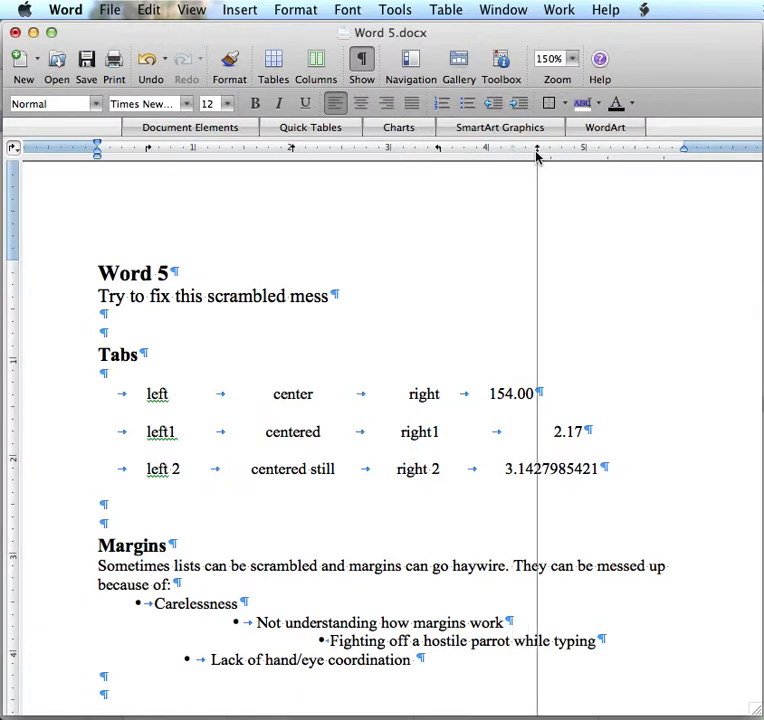
click(545, 429)
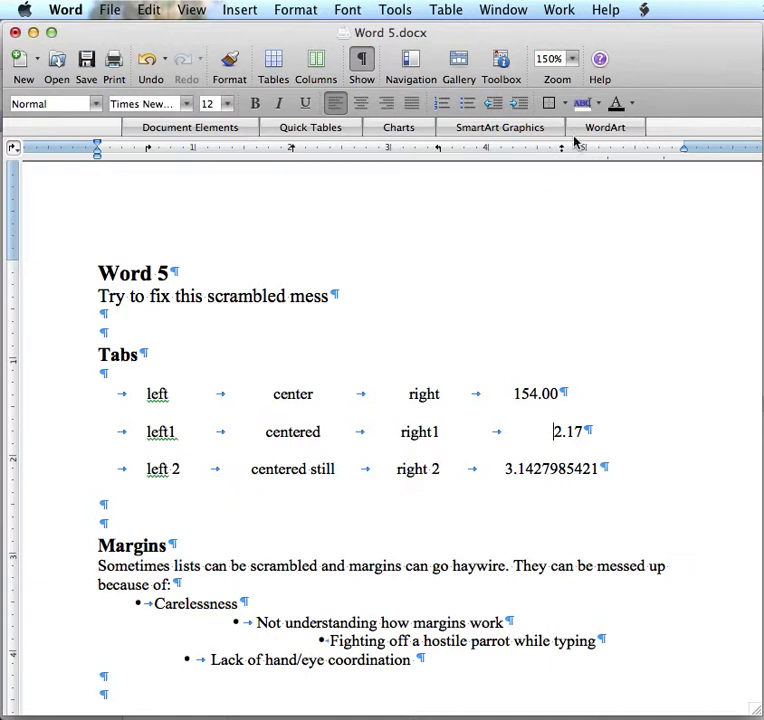
drag(561, 151, 539, 153)
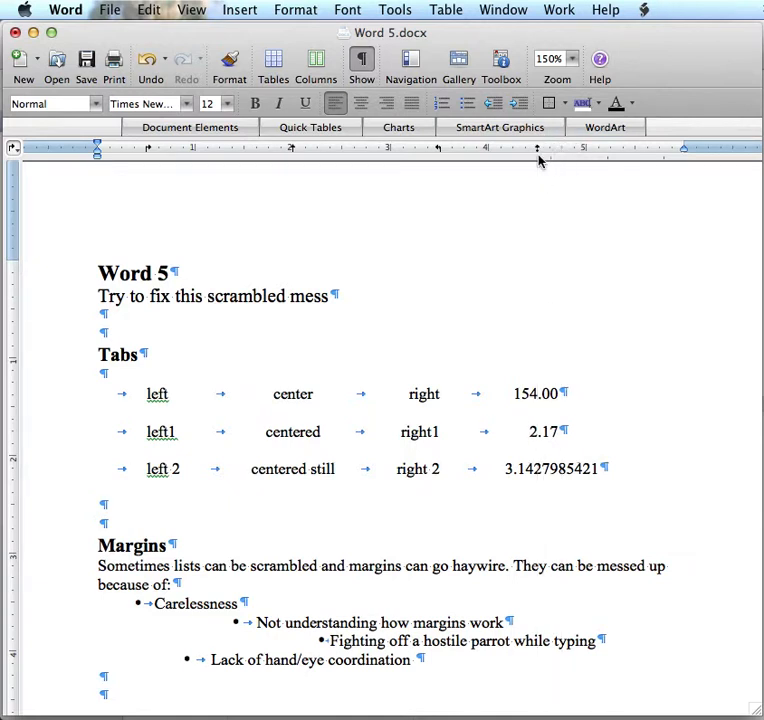
click(533, 468)
drag(515, 153, 539, 153)
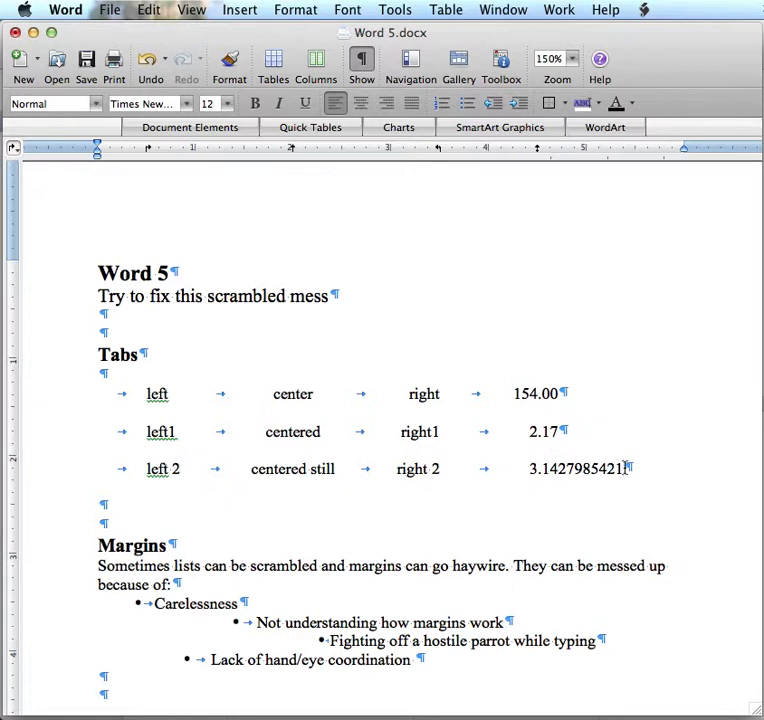
Insert a new paragraph after the third tabbed row and remove it again
click(625, 468)
key(Return)
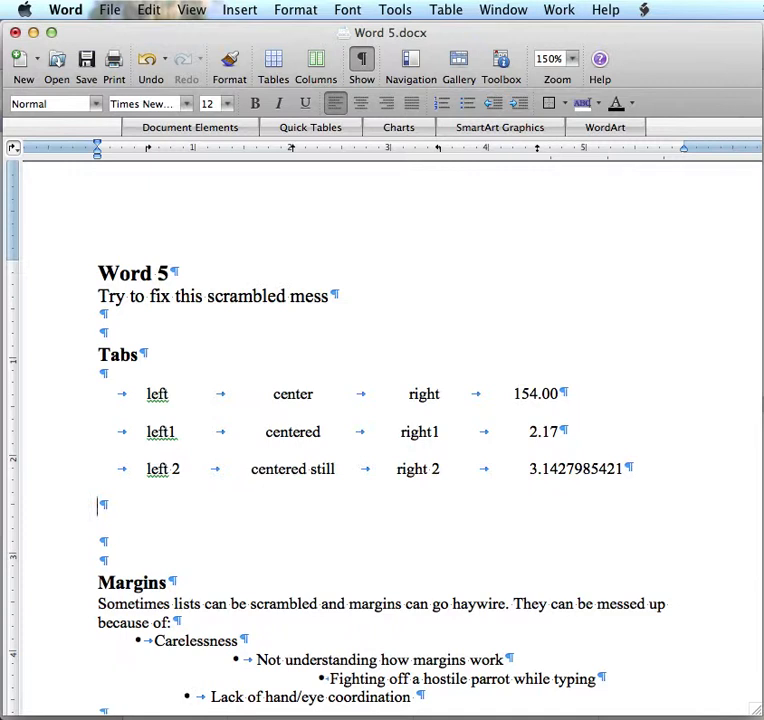
key(BackSpace)
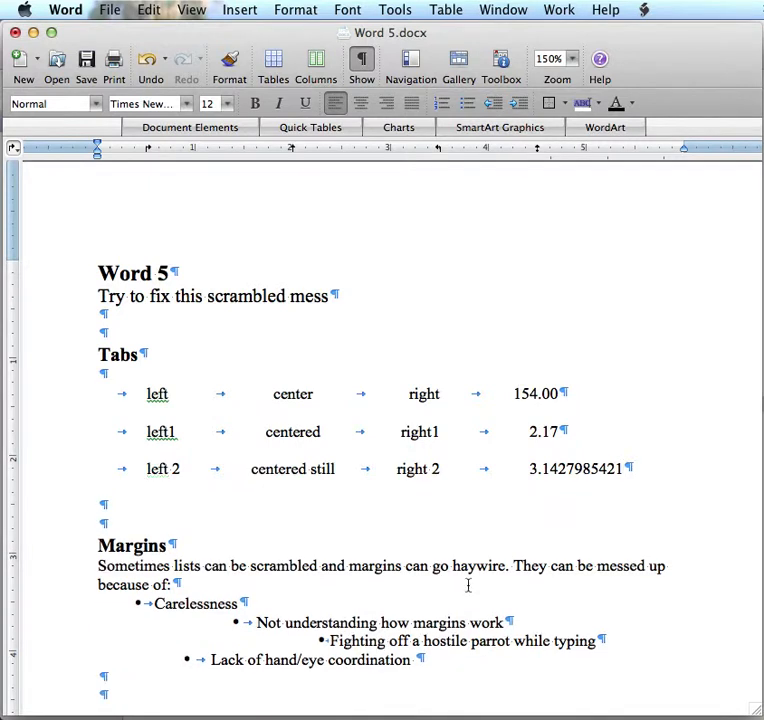
Indent the first line of the paragraph under Margins by about 0.4 inch, and undo and redo the change
click(99, 566)
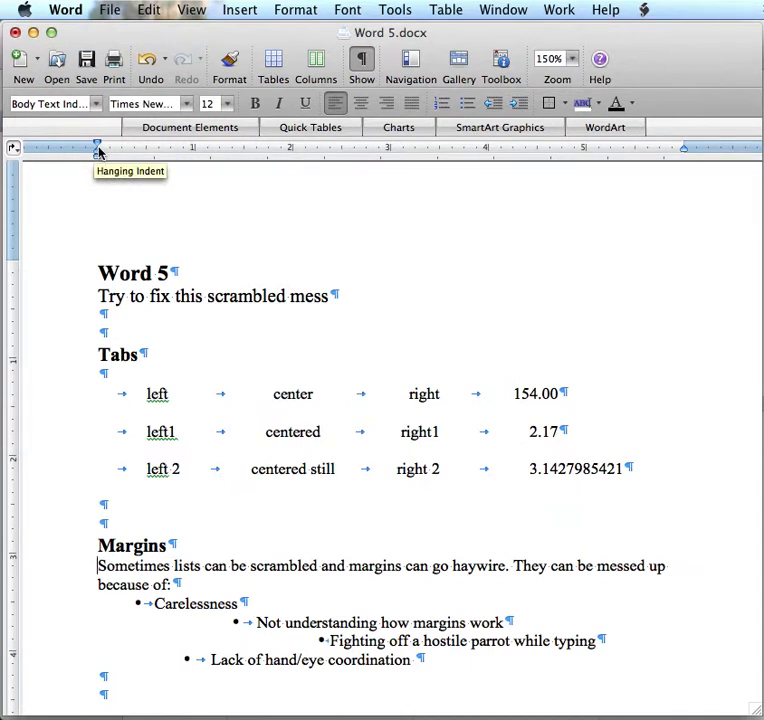
drag(98, 150, 135, 147)
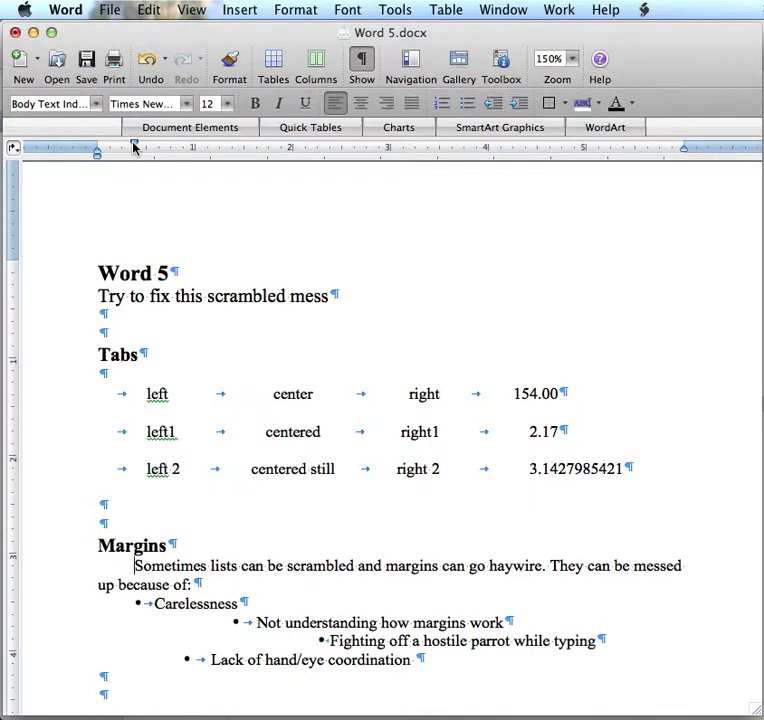
key(super+z)
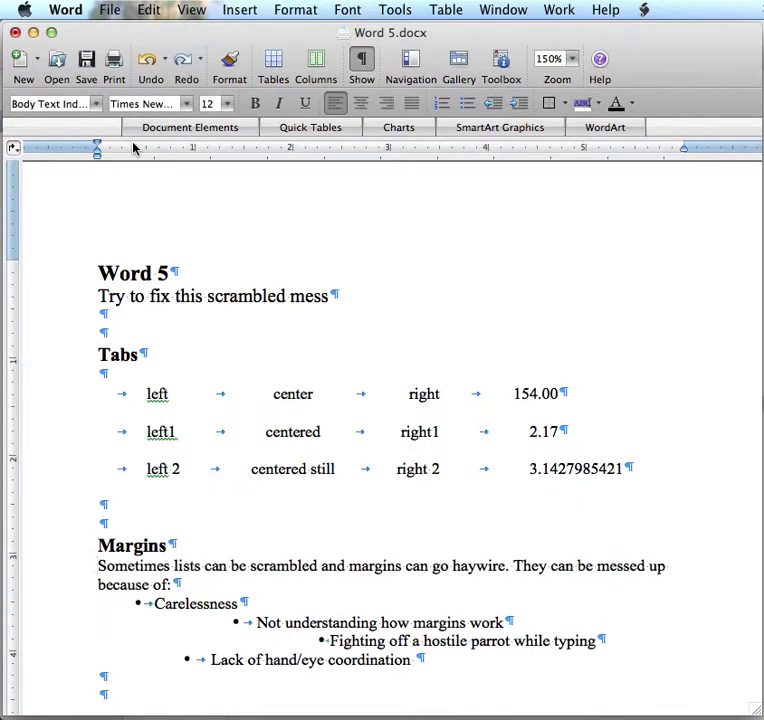
key(super+y)
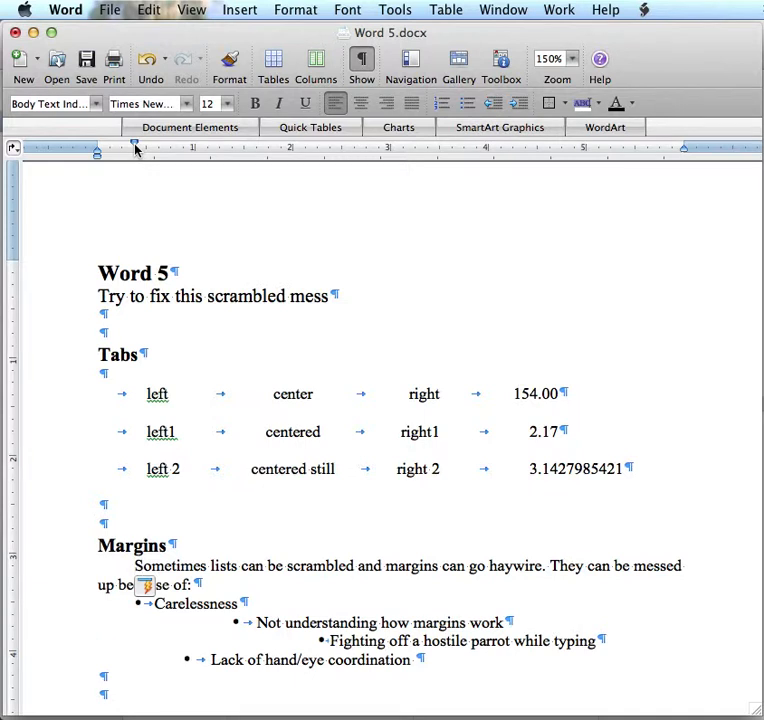
Set the indents of the "Carelessness" and "Not understanding how margins work" bullets to the 1-inch mark
click(146, 608)
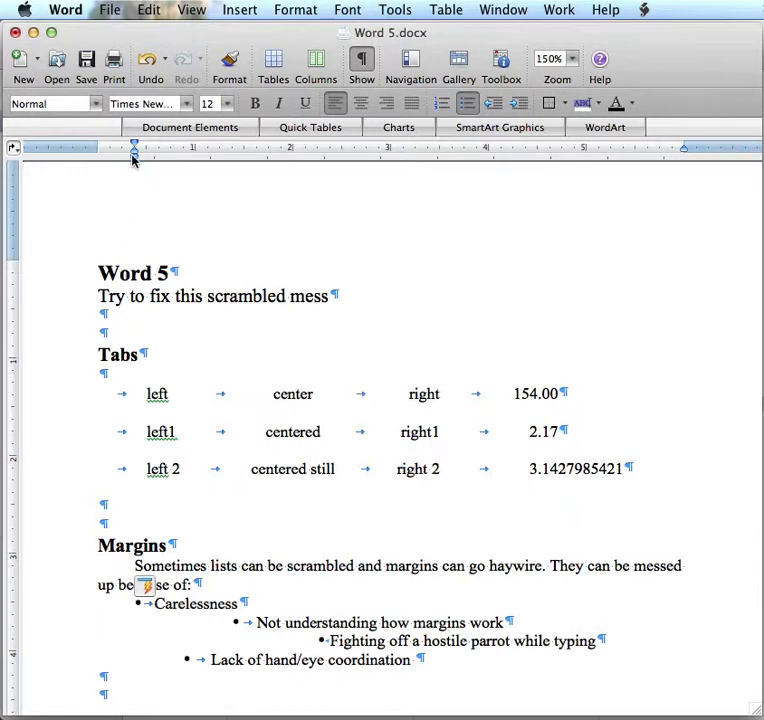
drag(135, 162, 195, 165)
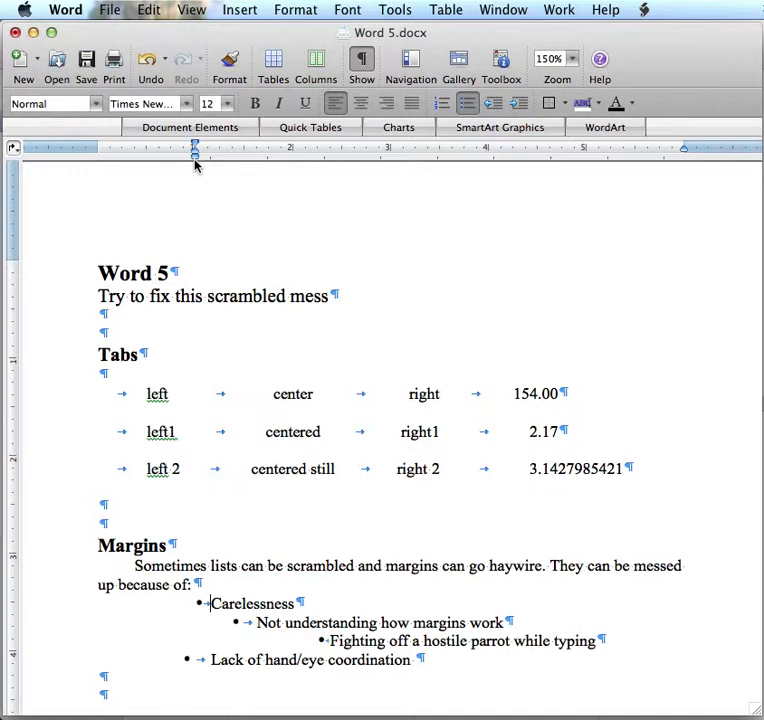
click(257, 622)
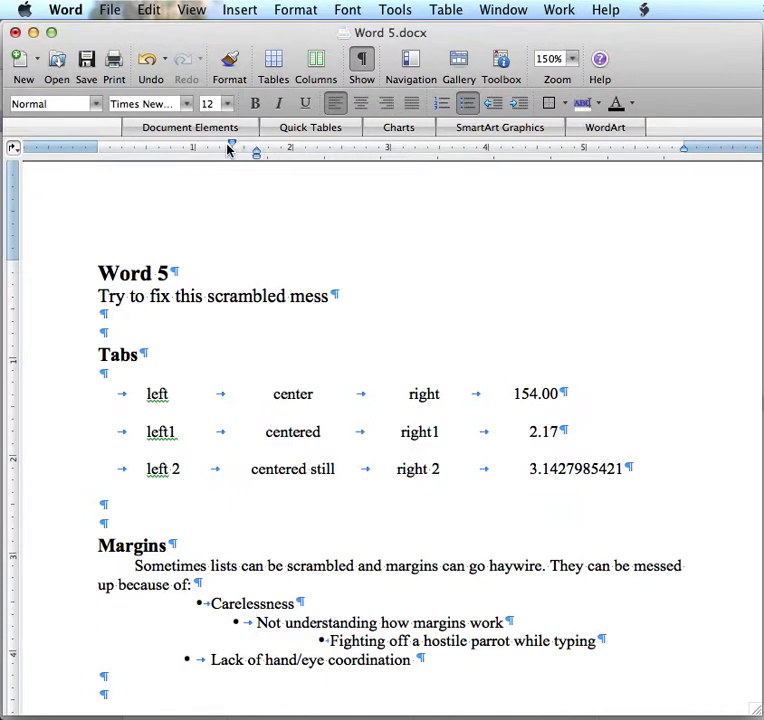
mouse_move(230, 147)
mouse_down()
mouse_move(257, 147)
mouse_move(256, 158)
mouse_move(198, 174)
mouse_move(188, 162)
mouse_move(194, 164)
mouse_up()
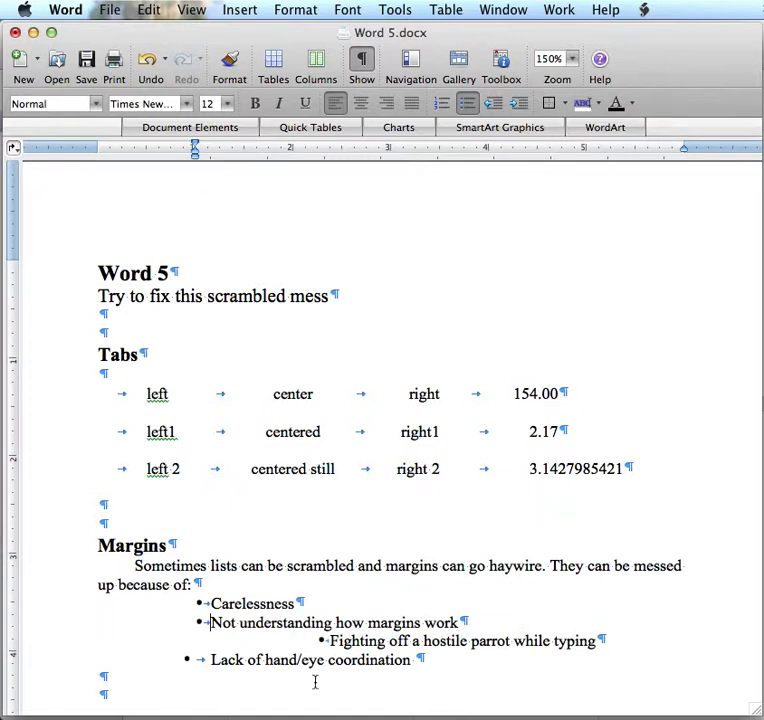
Set the indents of the "Fighting off a hostile parrot while typing" and "Lack of hand/eye coordination" bullets to 1 inch
click(320, 641)
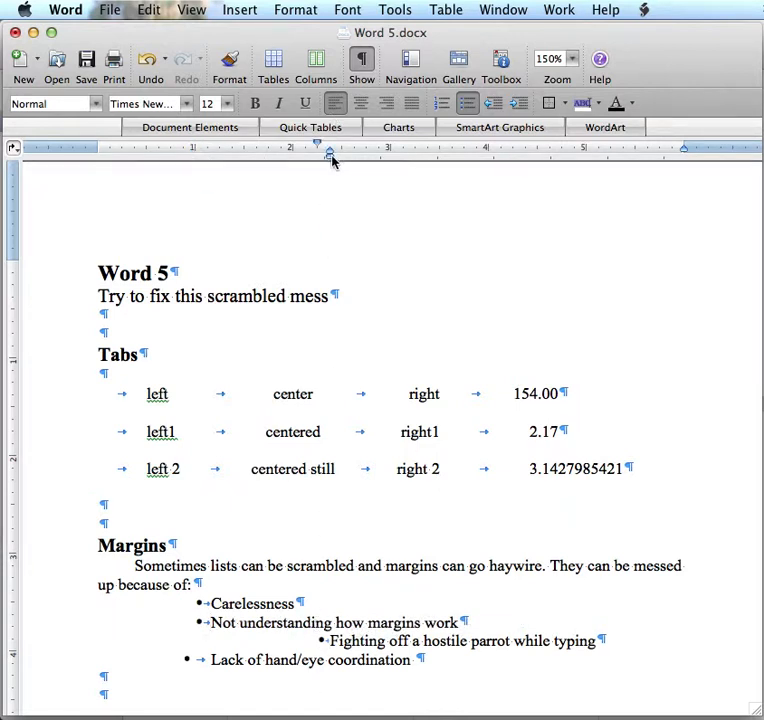
mouse_move(331, 157)
mouse_down()
mouse_move(197, 164)
mouse_move(189, 148)
mouse_move(196, 148)
mouse_up()
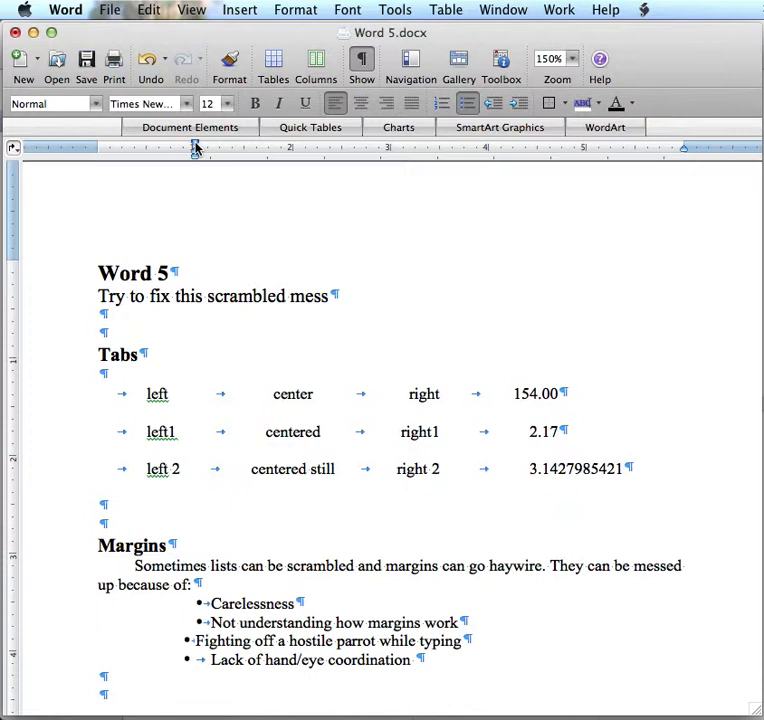
click(202, 659)
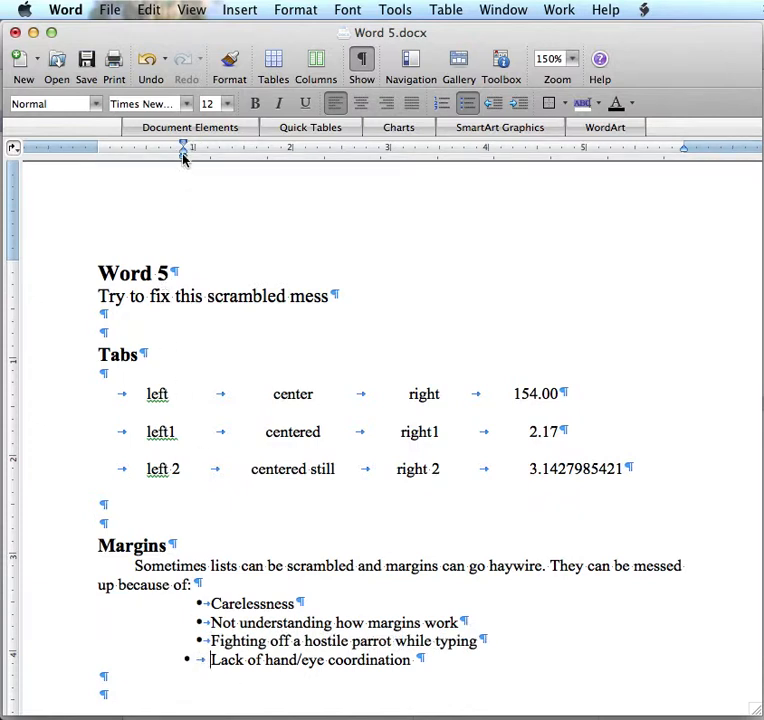
drag(183, 158, 196, 165)
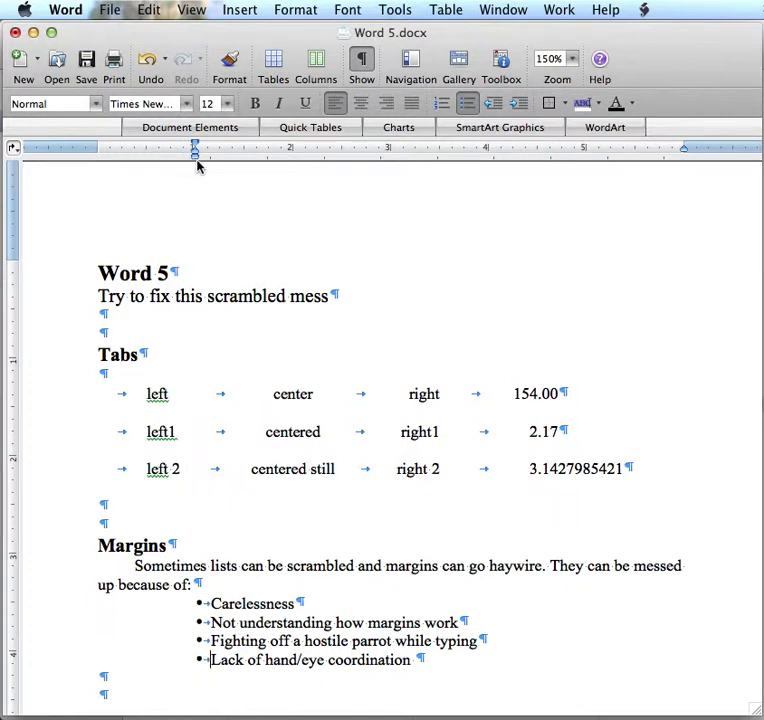